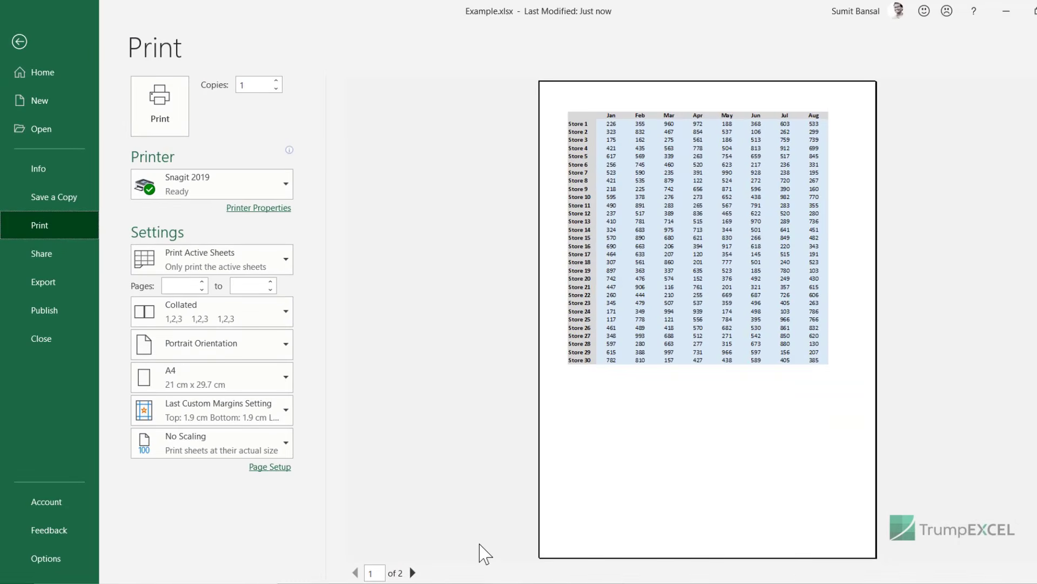
Set the print scope to the entire workbook.
click(413, 572)
click(356, 573)
click(280, 267)
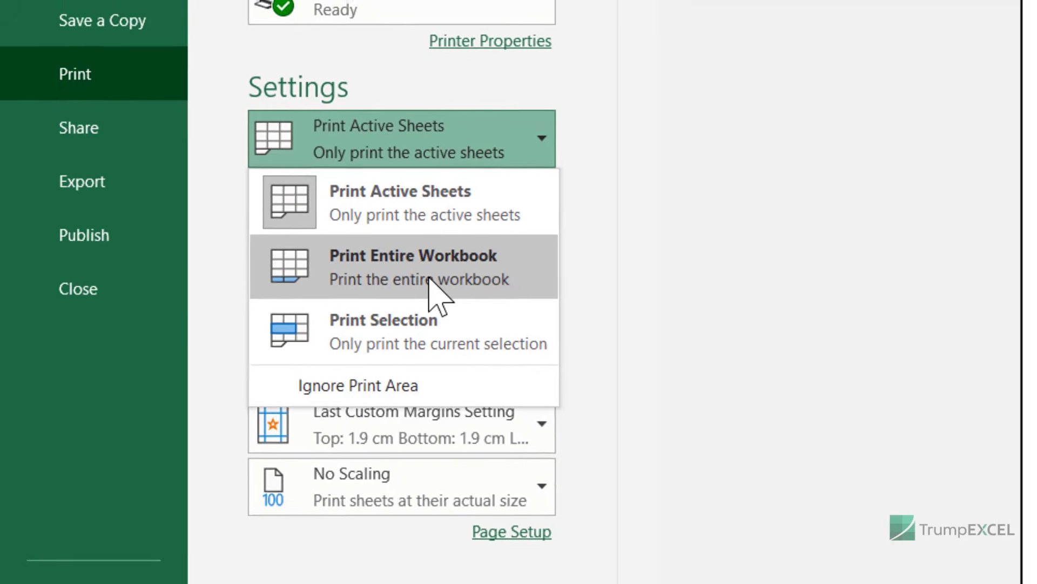
click(441, 276)
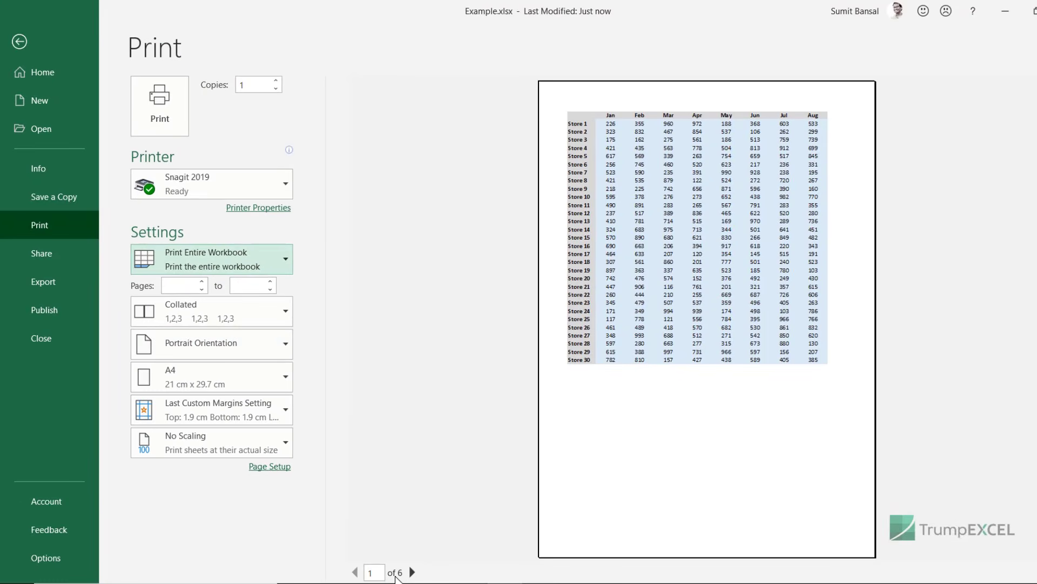
Page through the print preview of the entire workbook up to page 6 and return to the worksheet.
click(412, 572)
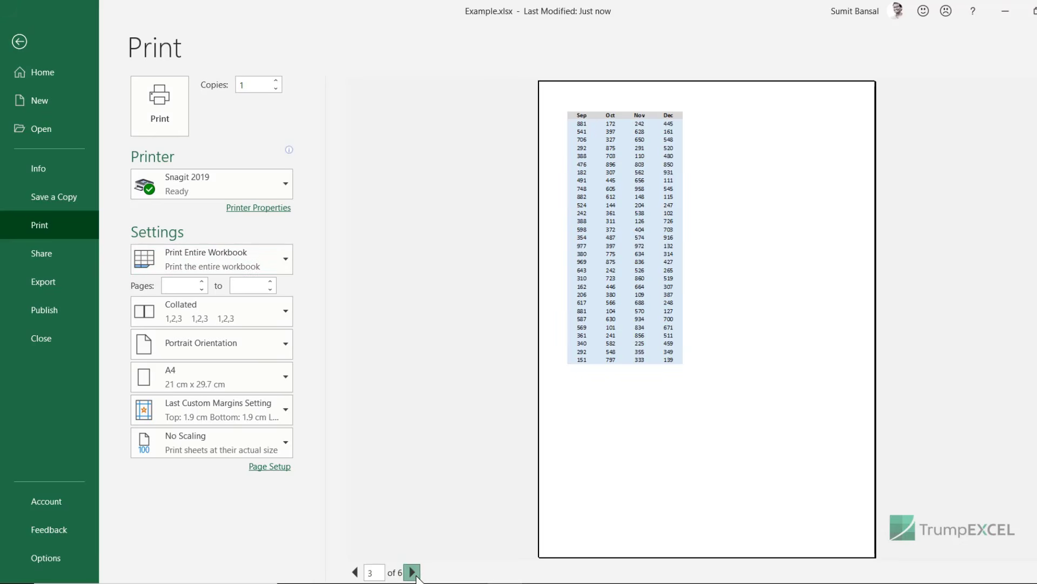
click(413, 572)
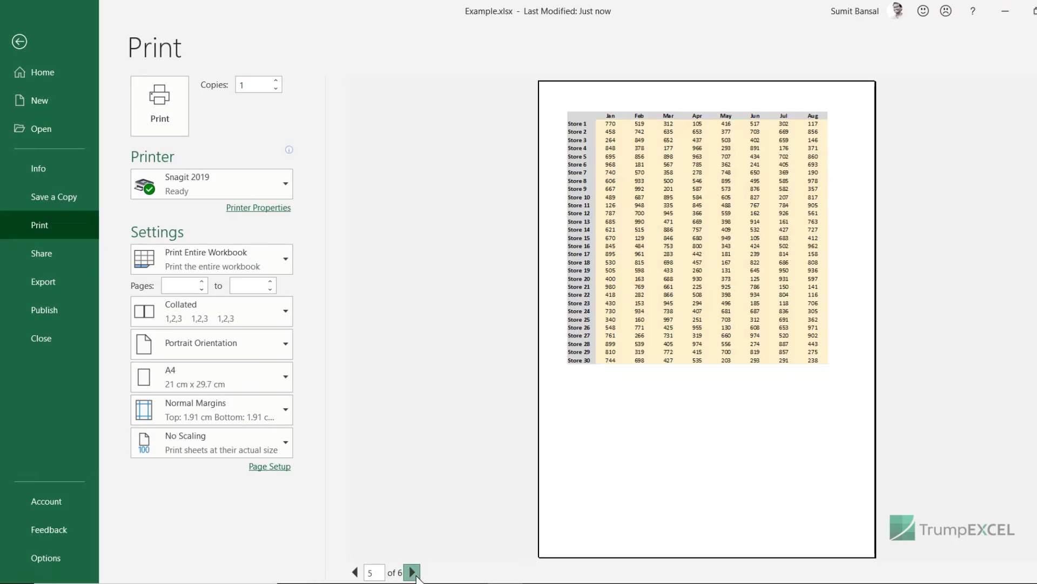
click(413, 573)
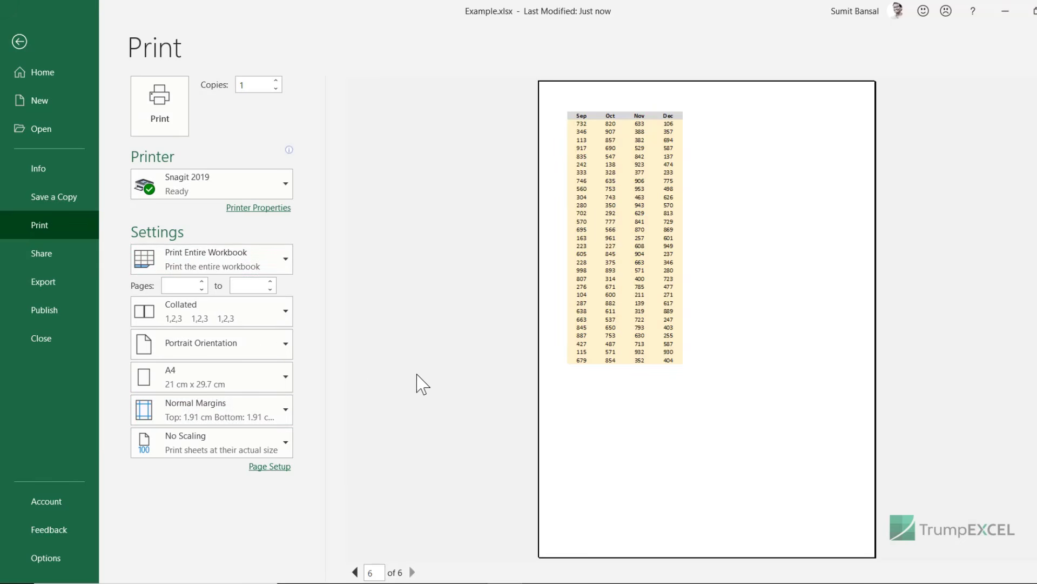
key(Escape)
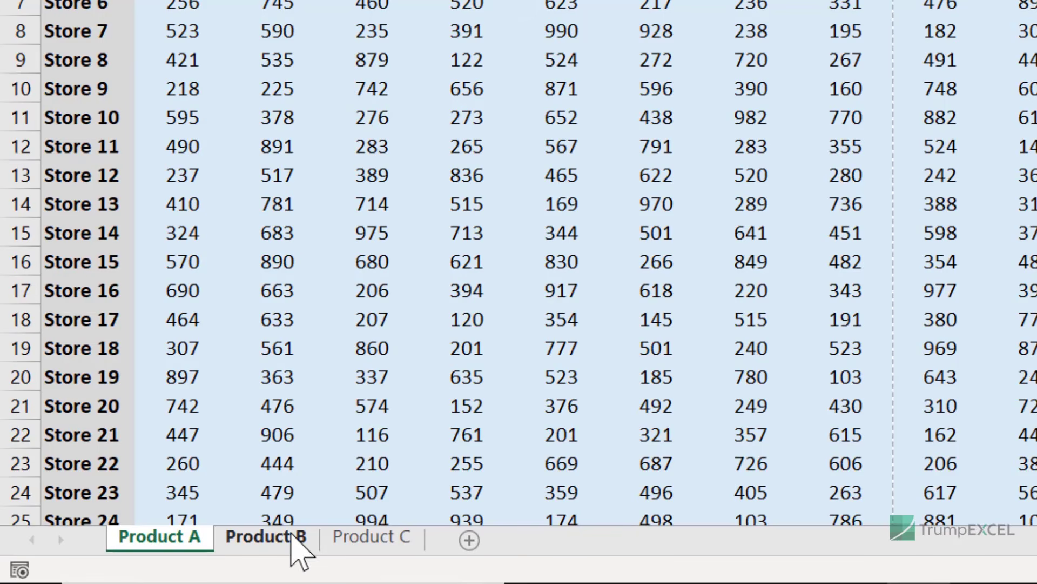
Group the Product A and Product C sheets and set the print scope to active sheets only.
ctrl+click(372, 540)
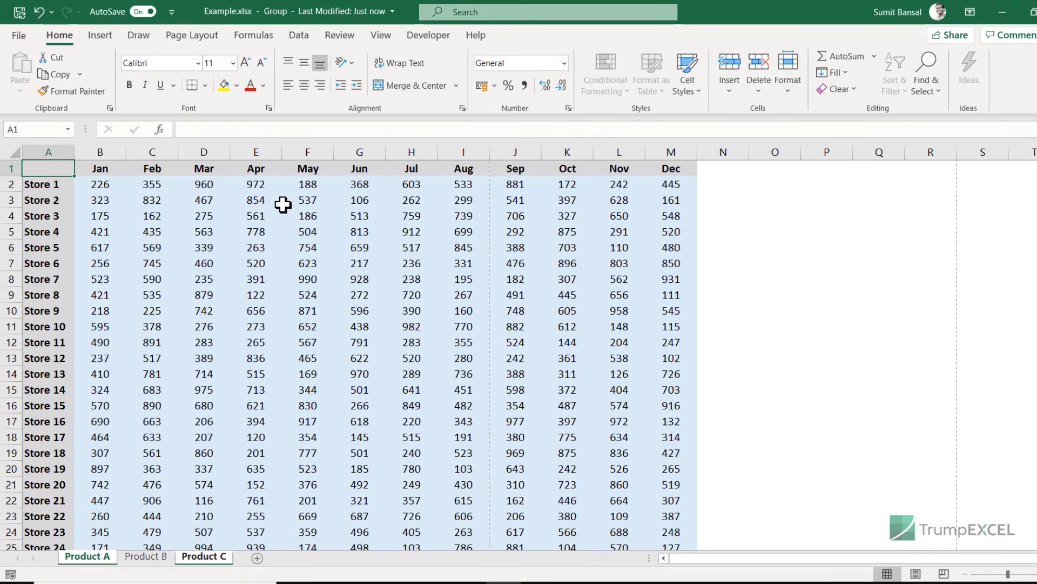
click(19, 36)
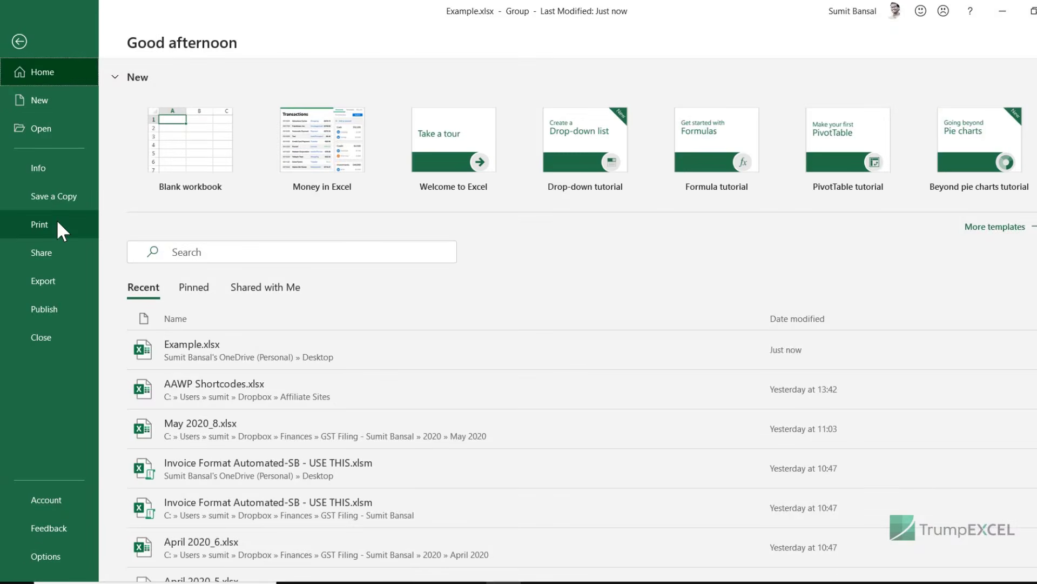
click(58, 223)
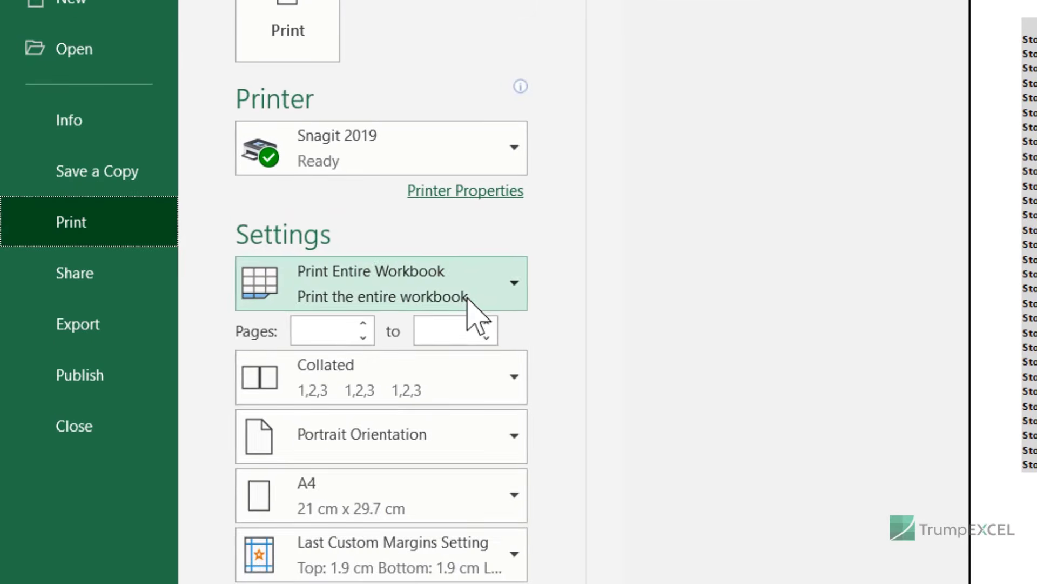
click(262, 266)
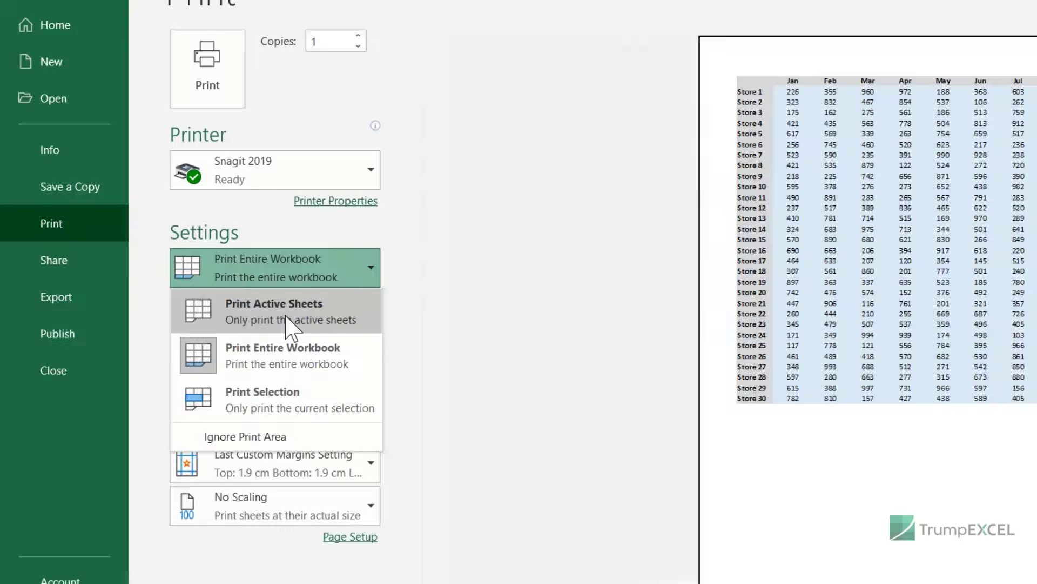
click(396, 351)
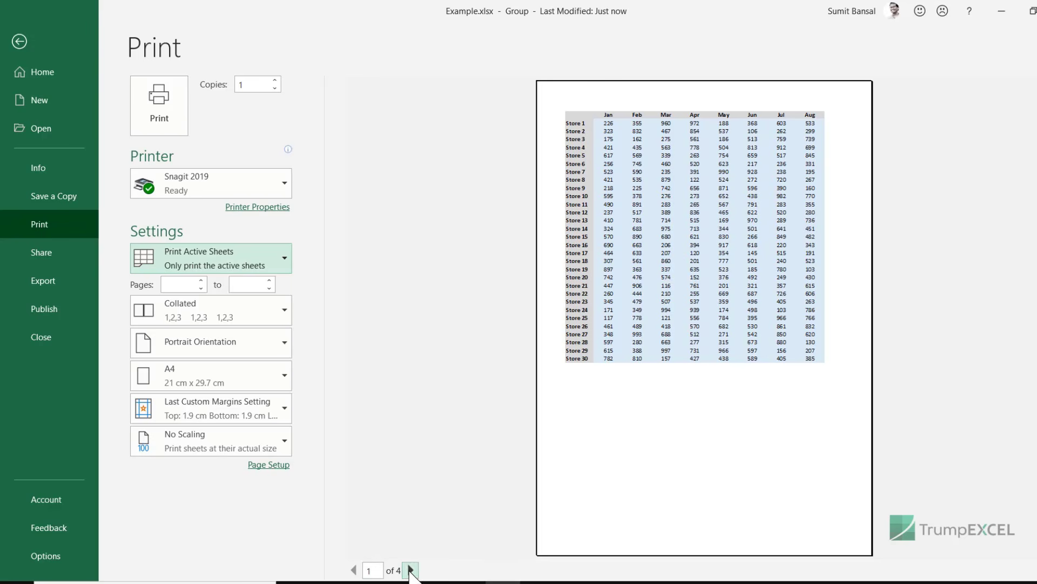
Page through the print preview of the two grouped sheets up to page 4 and return to the worksheet.
click(411, 570)
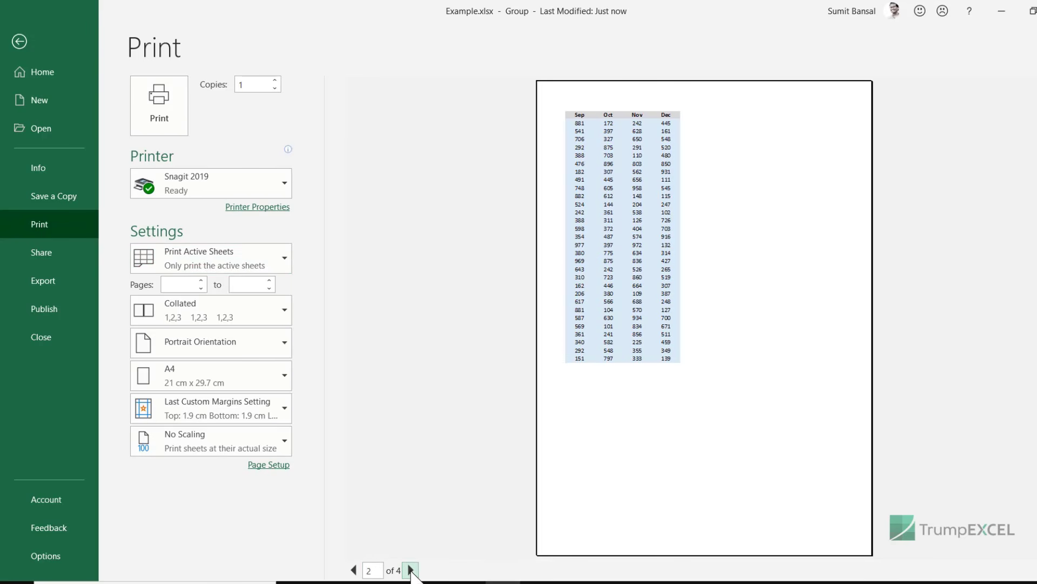
click(411, 570)
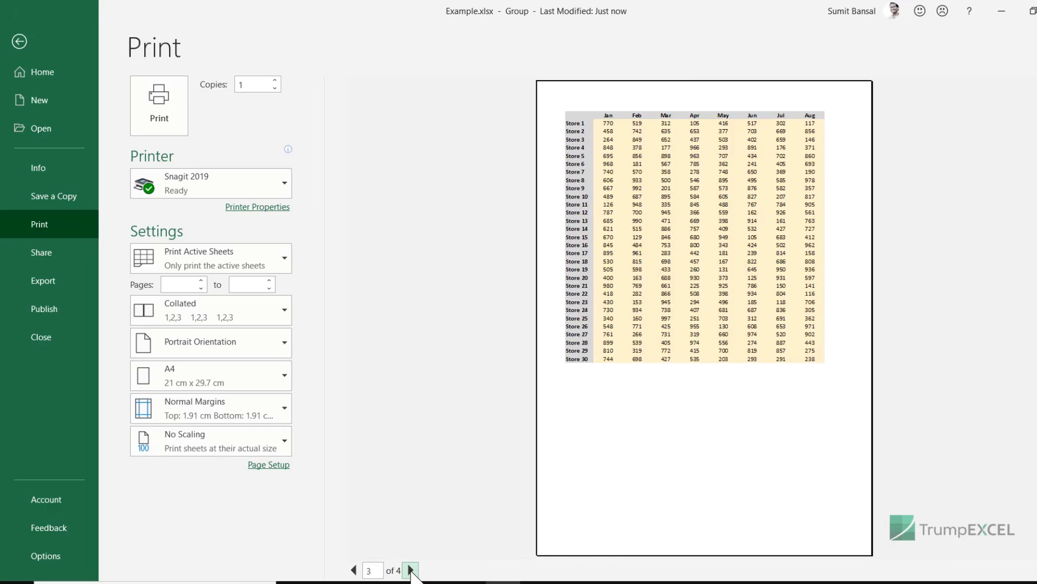
click(410, 570)
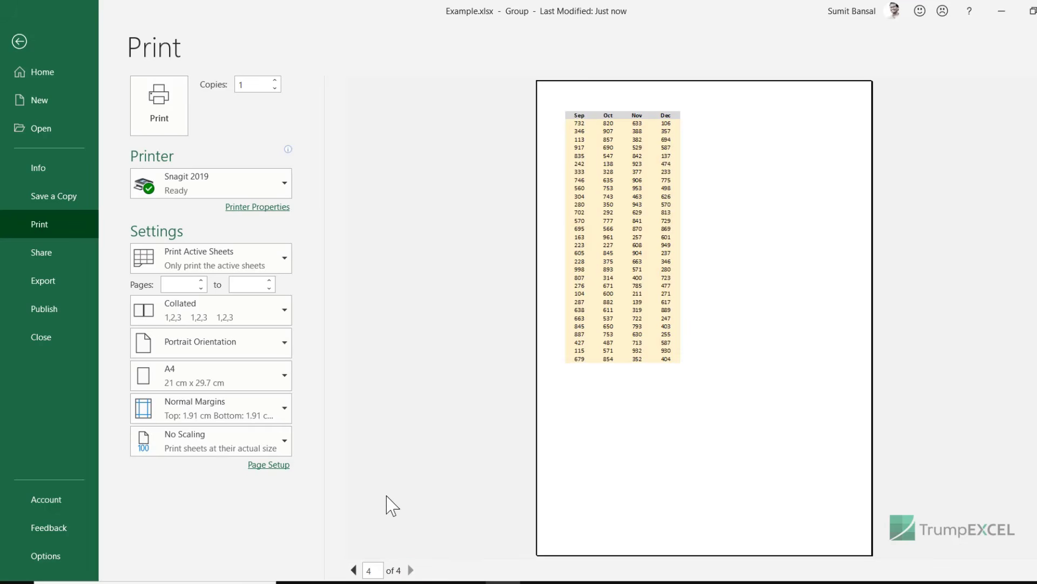
key(Escape)
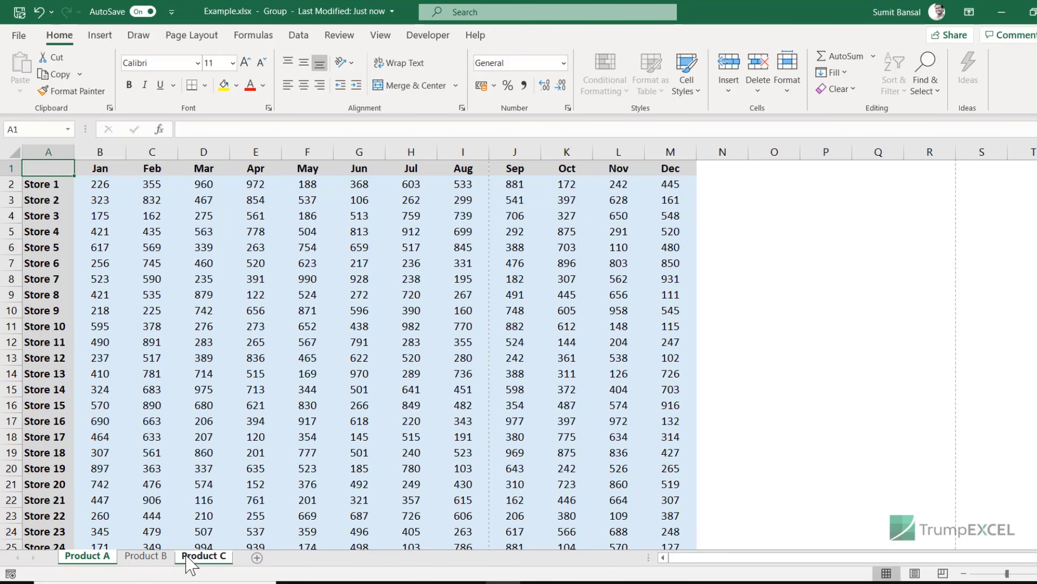
Ungroup the Product A and Product C sheets, making Product A the only active sheet.
ctrl+click(132, 561)
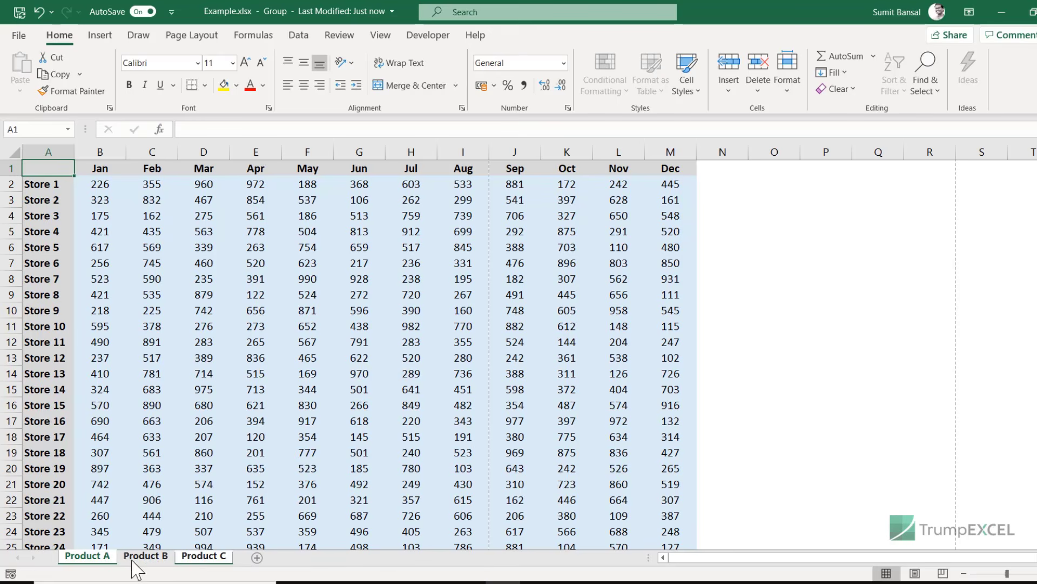
ctrl+click(141, 557)
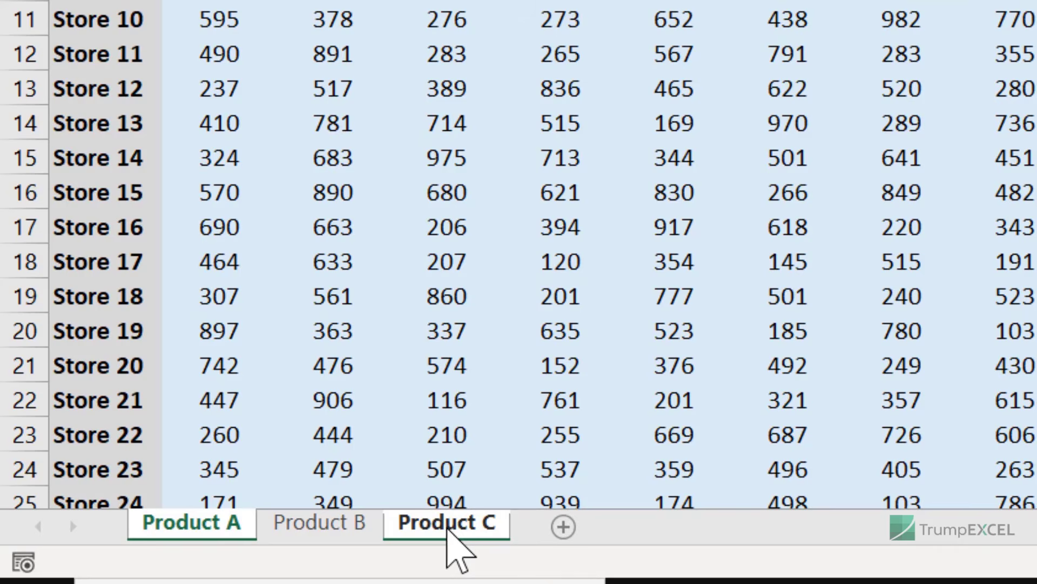
right_click(447, 529)
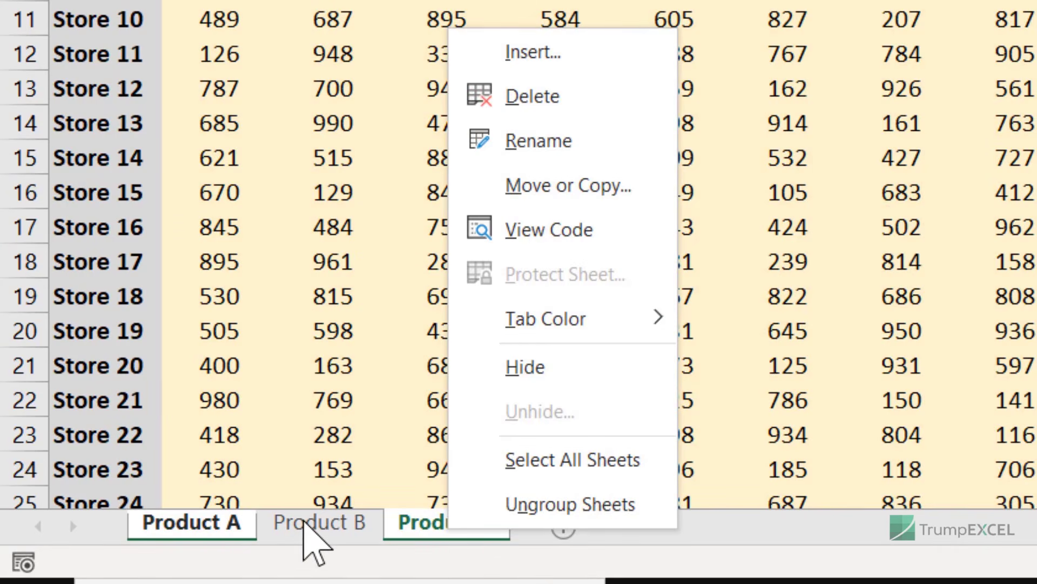
key(Escape)
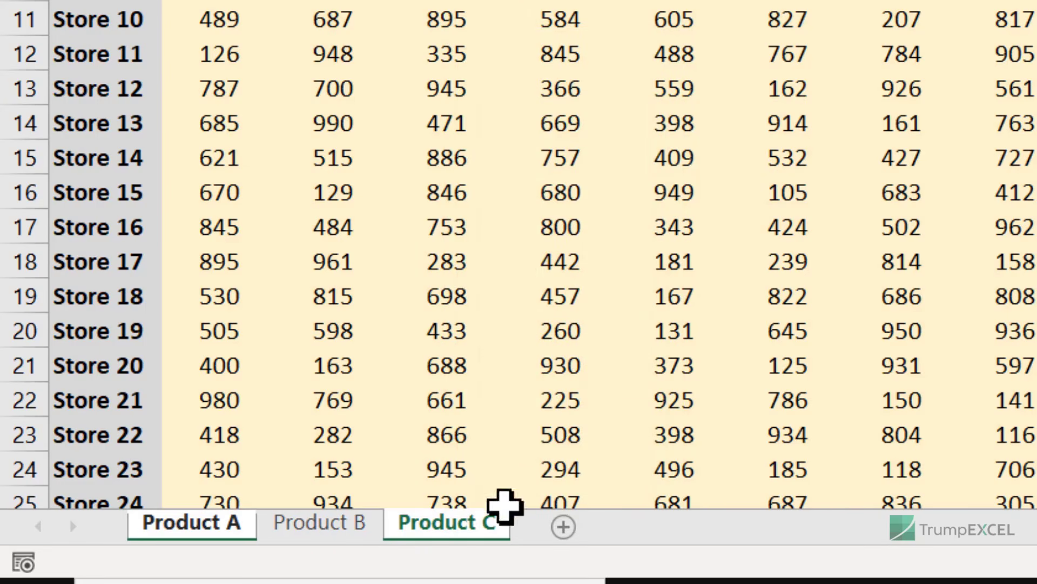
click(235, 528)
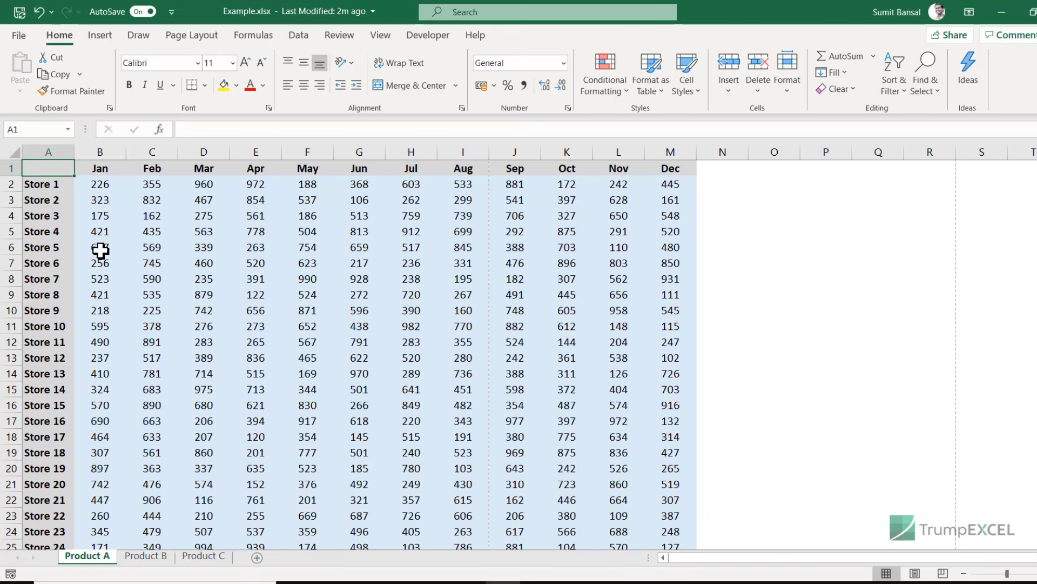
Select A1:G10 on Product A and group it with the Product B and Product C sheets.
drag(60, 169, 363, 307)
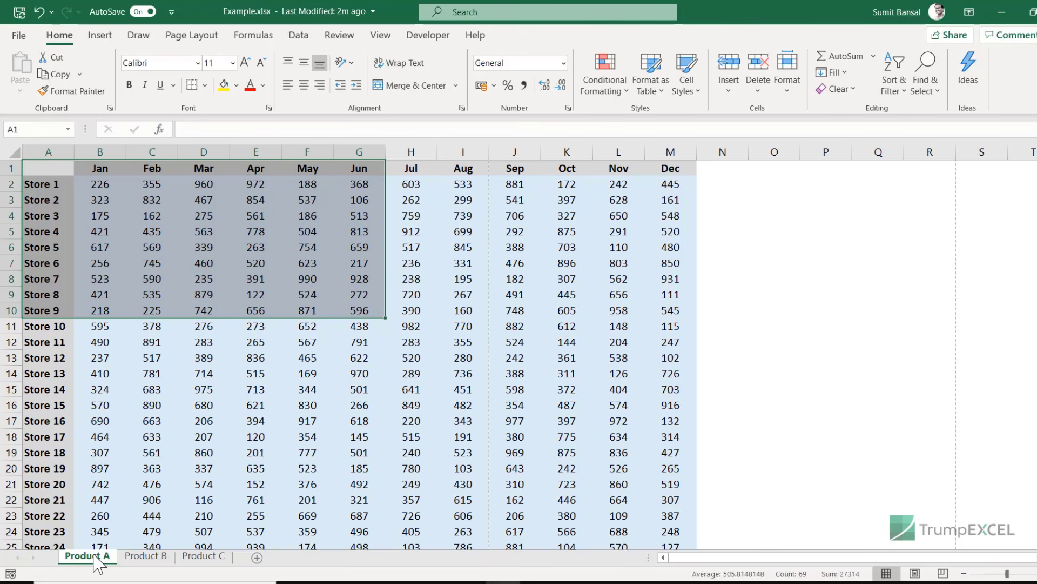
ctrl+click(145, 556)
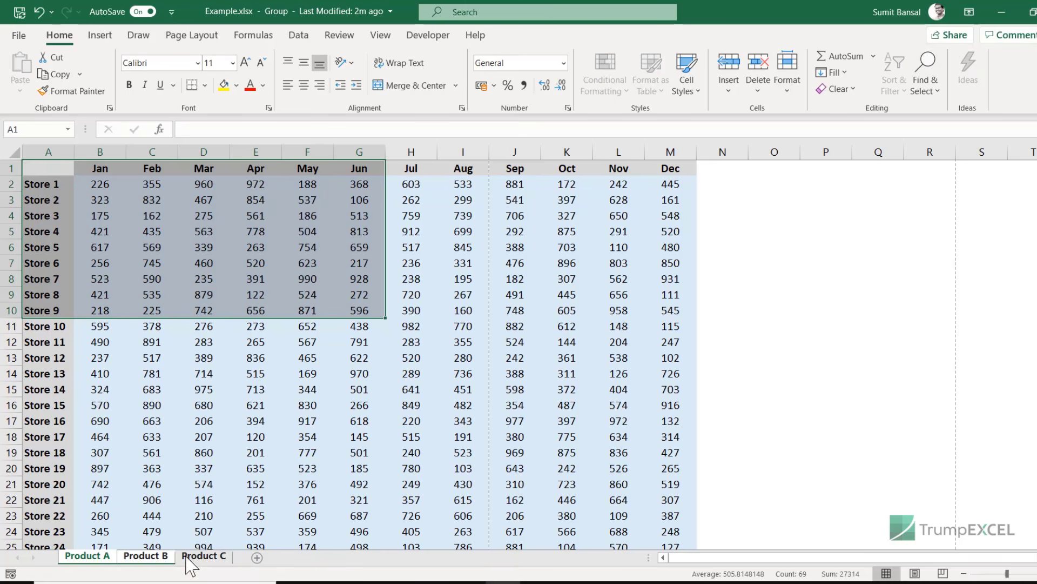
ctrl+click(204, 556)
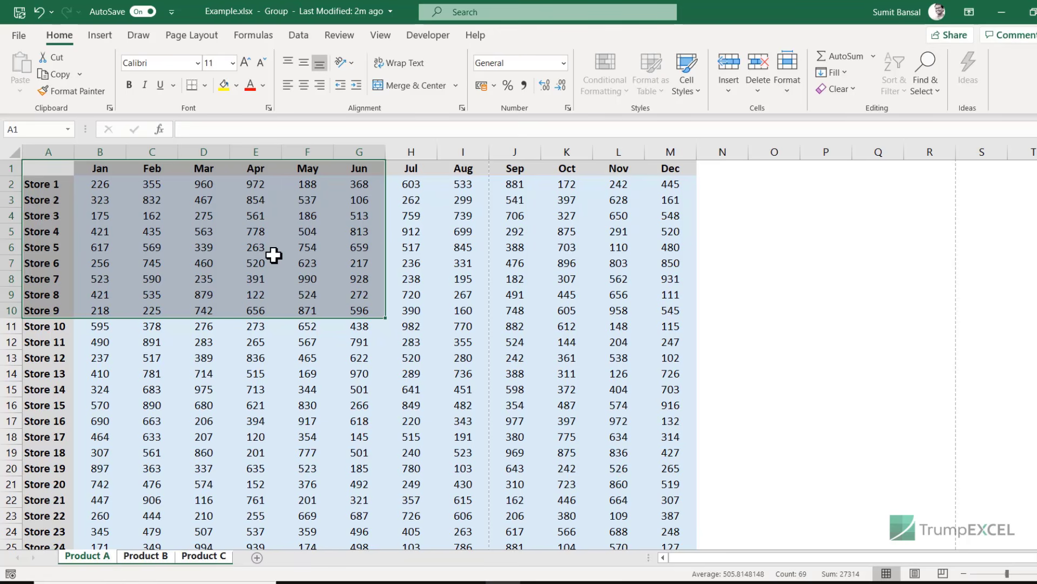
Set the print scope to Print Selection for the grouped sheets.
click(24, 36)
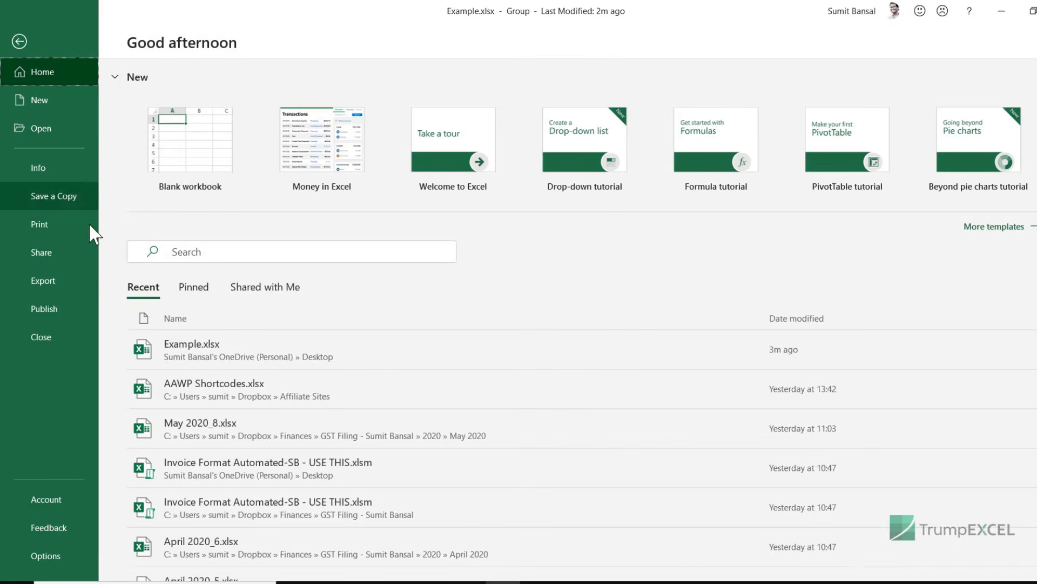
click(54, 227)
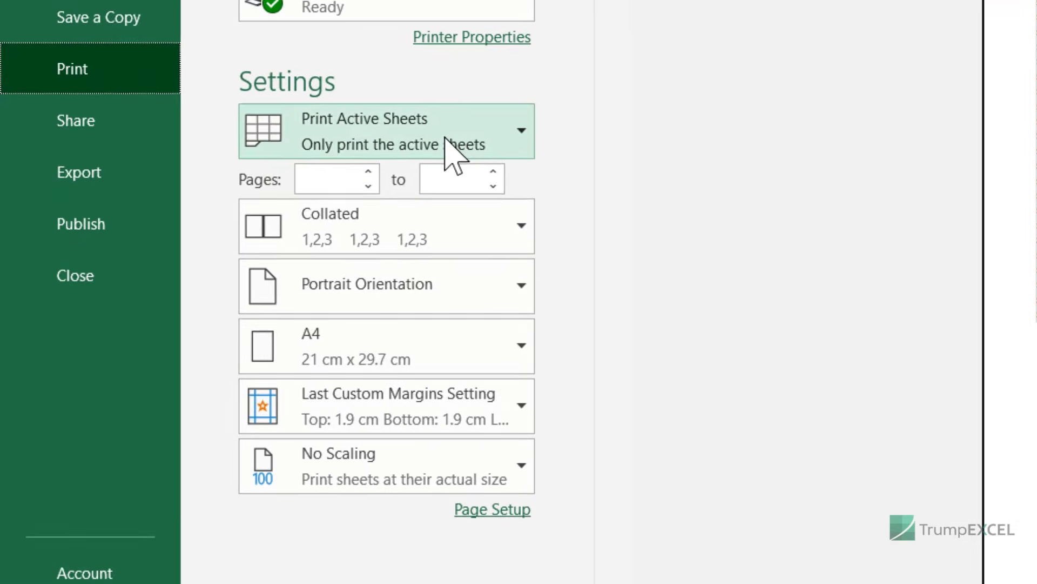
click(264, 258)
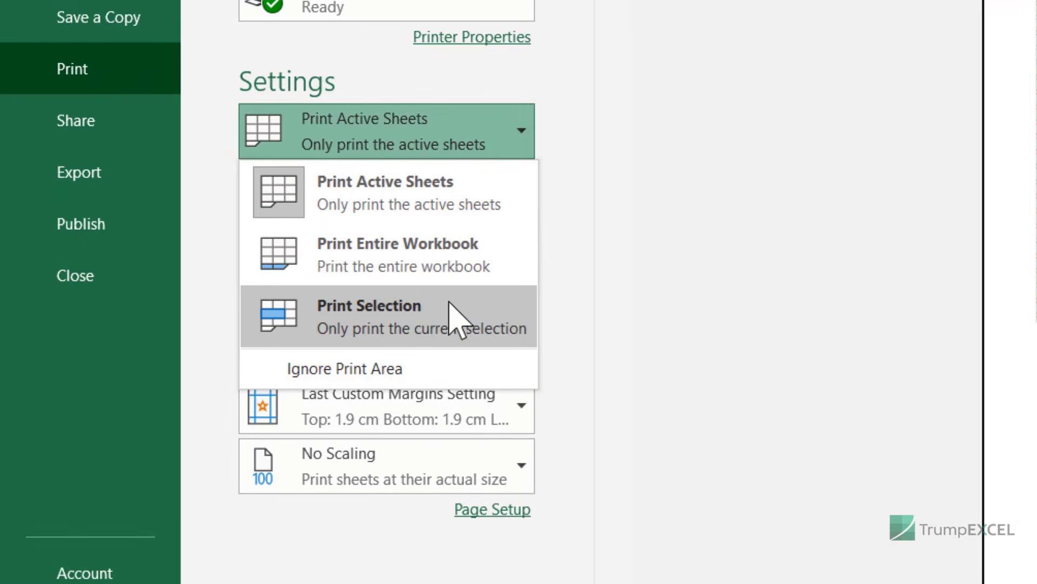
click(399, 266)
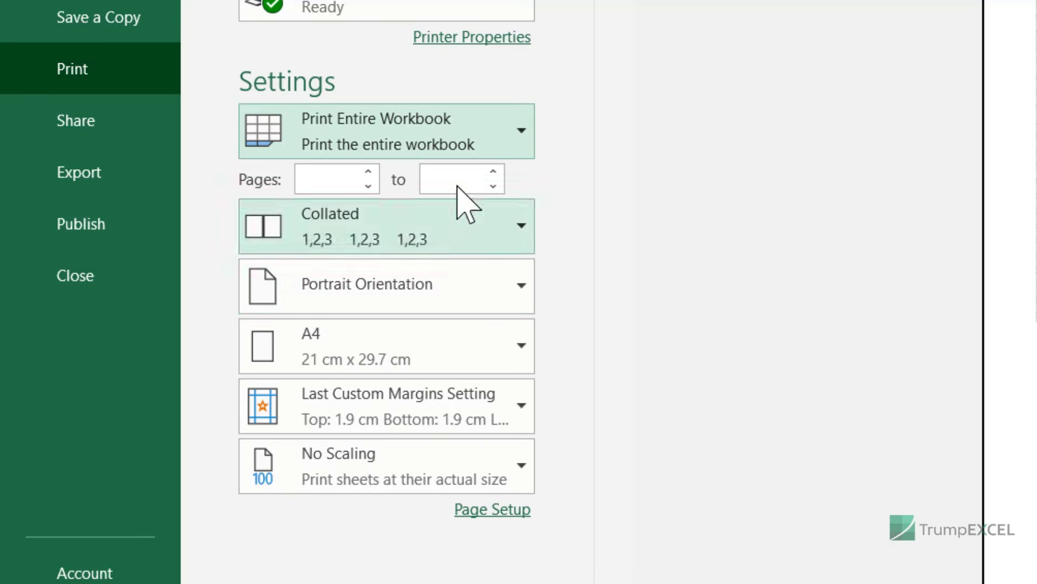
click(451, 138)
click(440, 319)
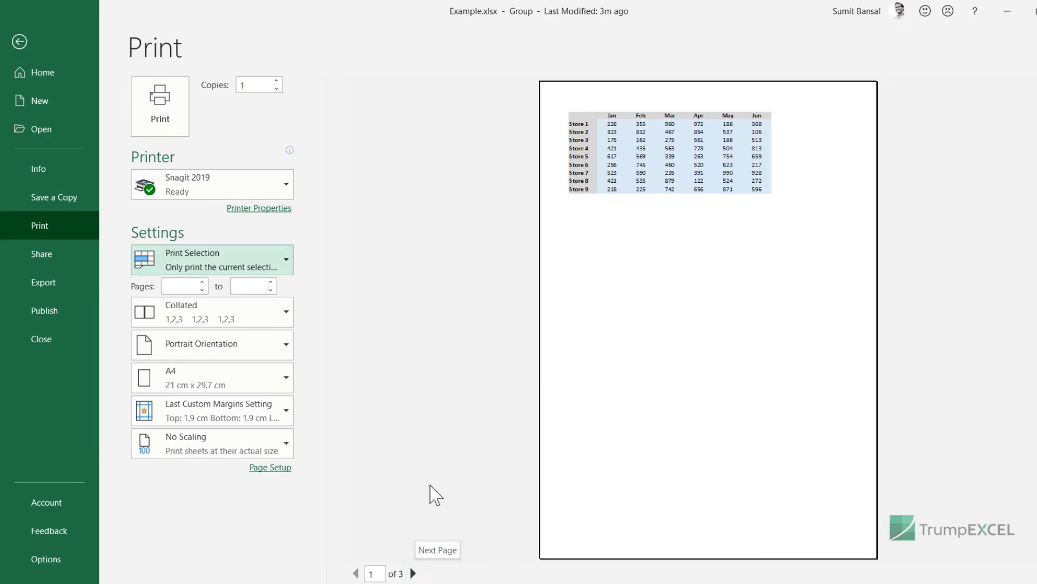
Page through the print preview of the selected range on all three sheets and return to the worksheet.
click(414, 574)
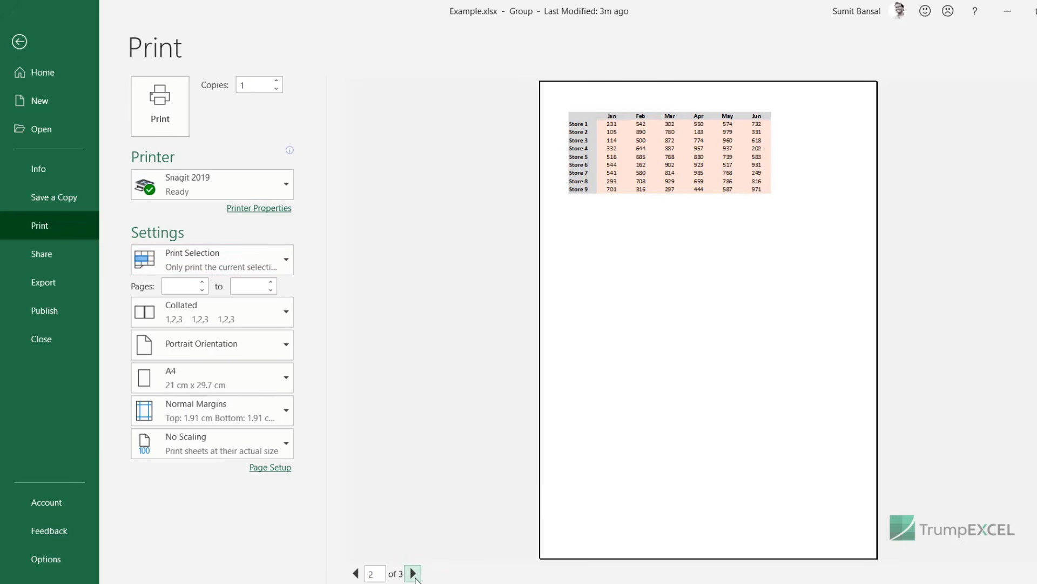
click(414, 574)
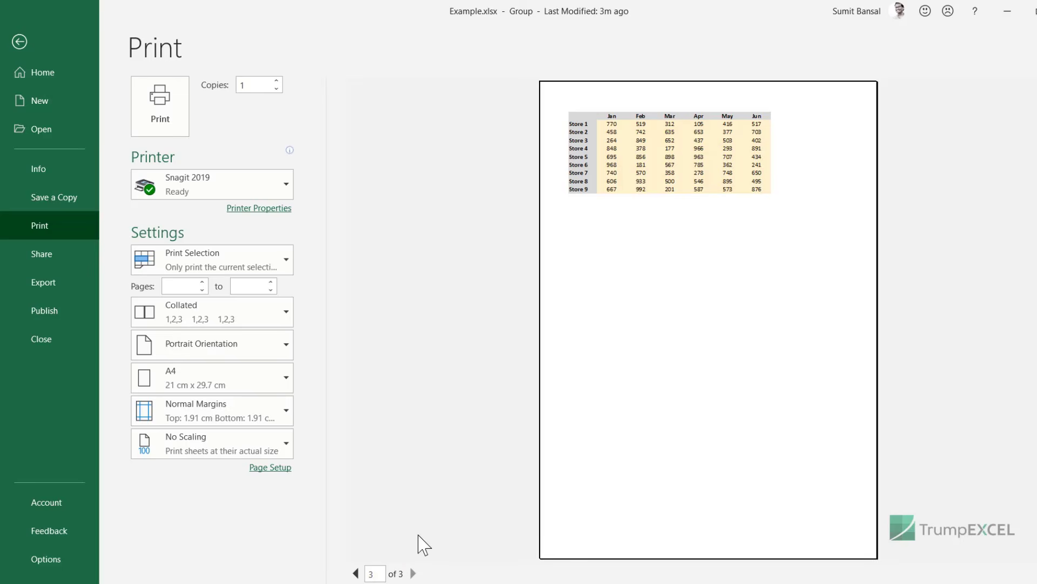
key(Escape)
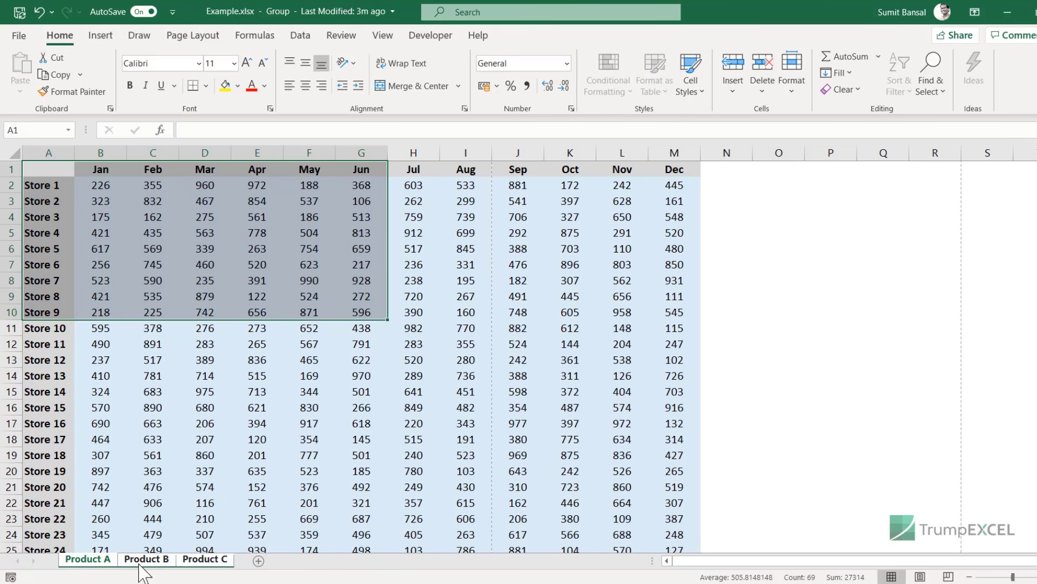
Ungroup the three product sheets.
right_click(201, 559)
click(254, 549)
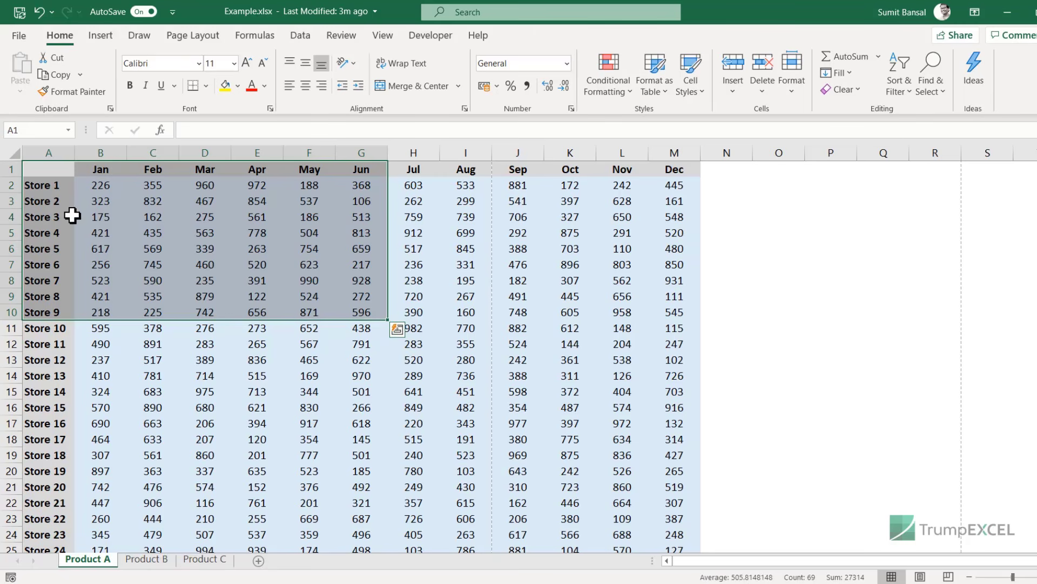
Select A1:E19 on the Product B sheet and A1:F24 on the Product C sheet.
click(144, 559)
click(211, 359)
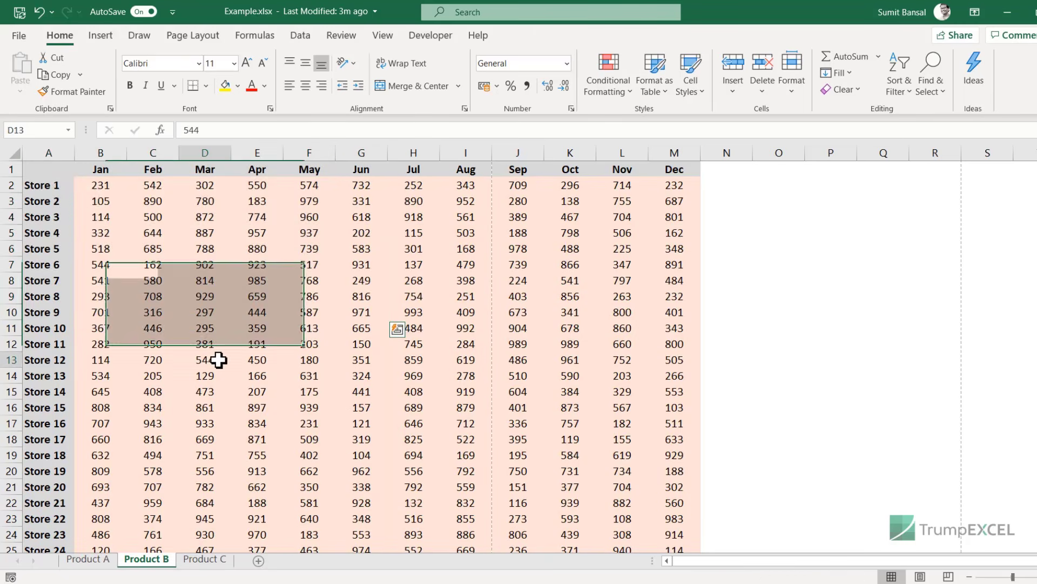
drag(52, 168, 270, 456)
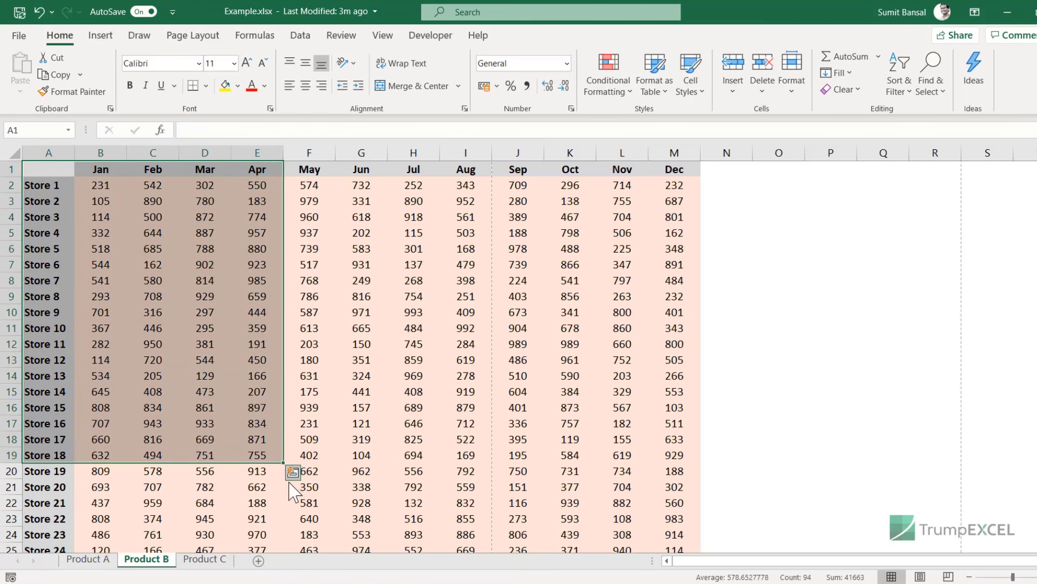
click(205, 559)
drag(52, 169, 296, 535)
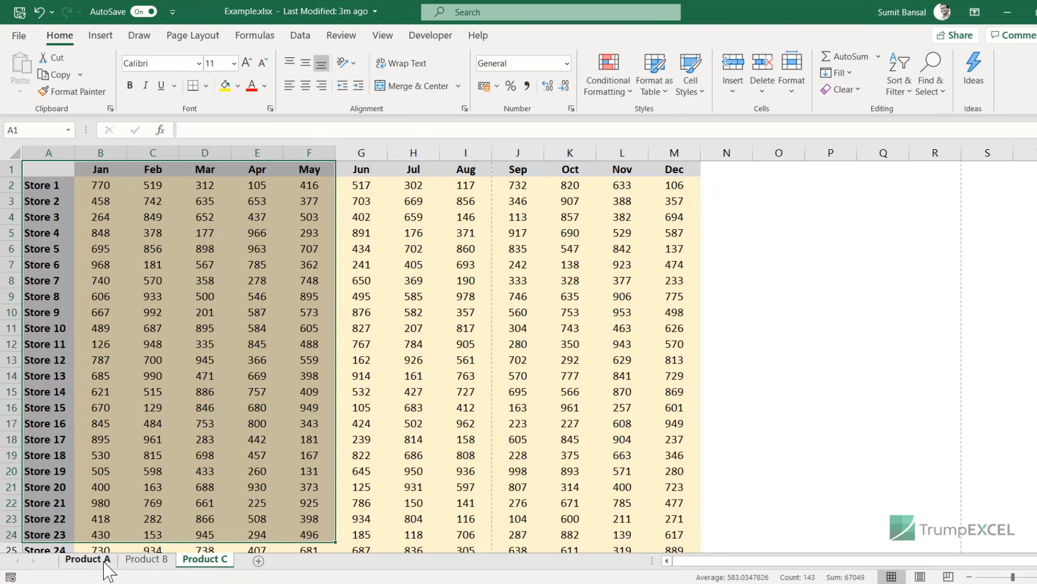
Set the selected range A1:G10 on the Product A sheet as its print area.
click(105, 561)
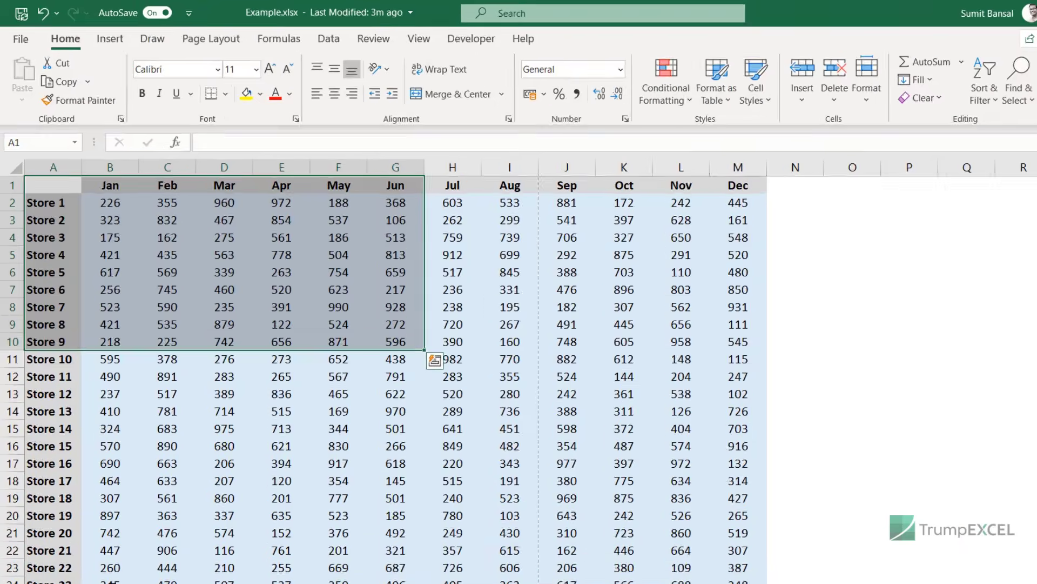
click(216, 43)
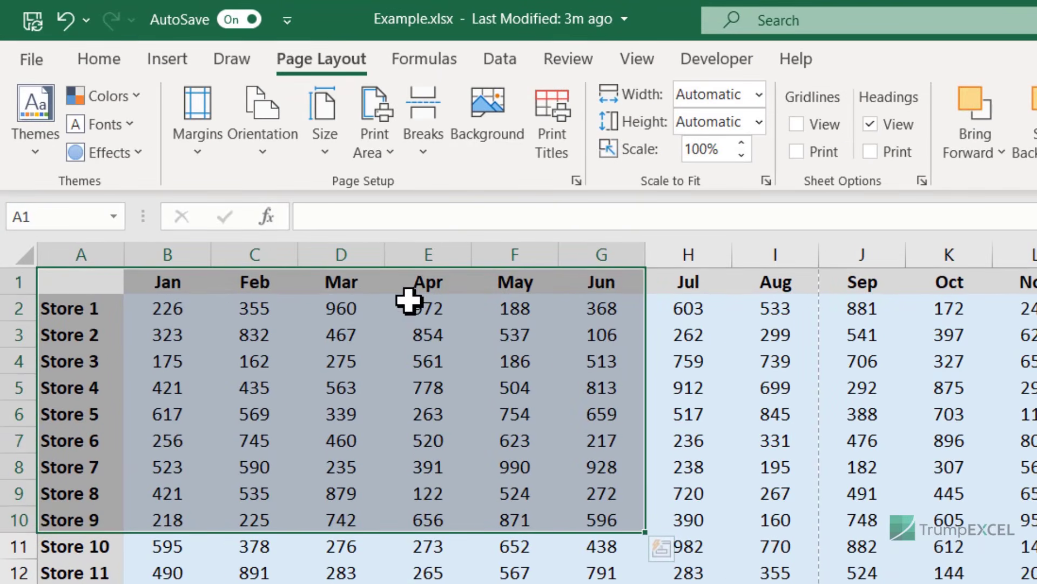
click(392, 158)
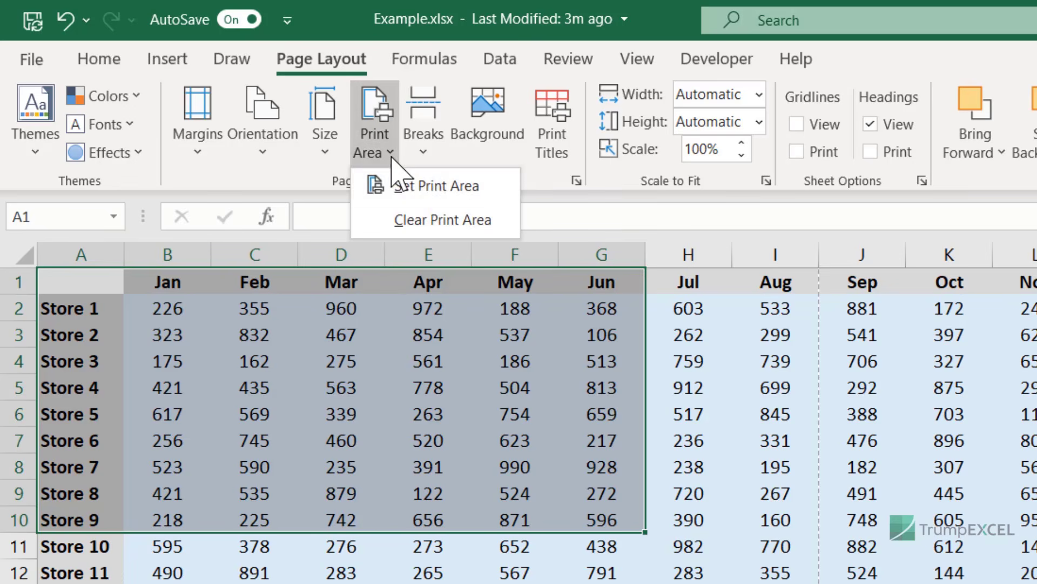
click(422, 186)
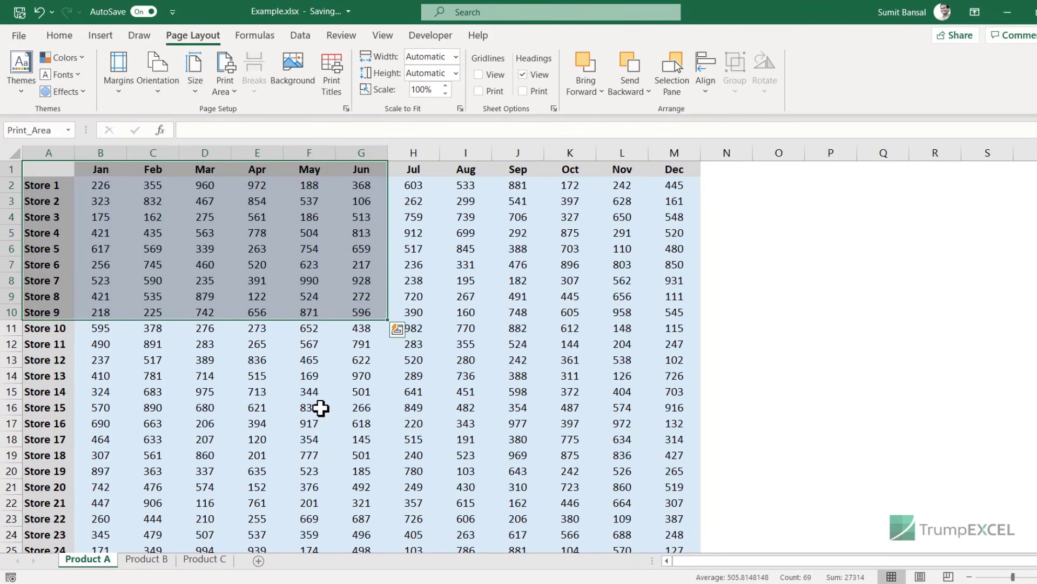
Set the selected ranges A1:E19 on Product B and A1:F24 on Product C as those sheets' print areas.
click(143, 558)
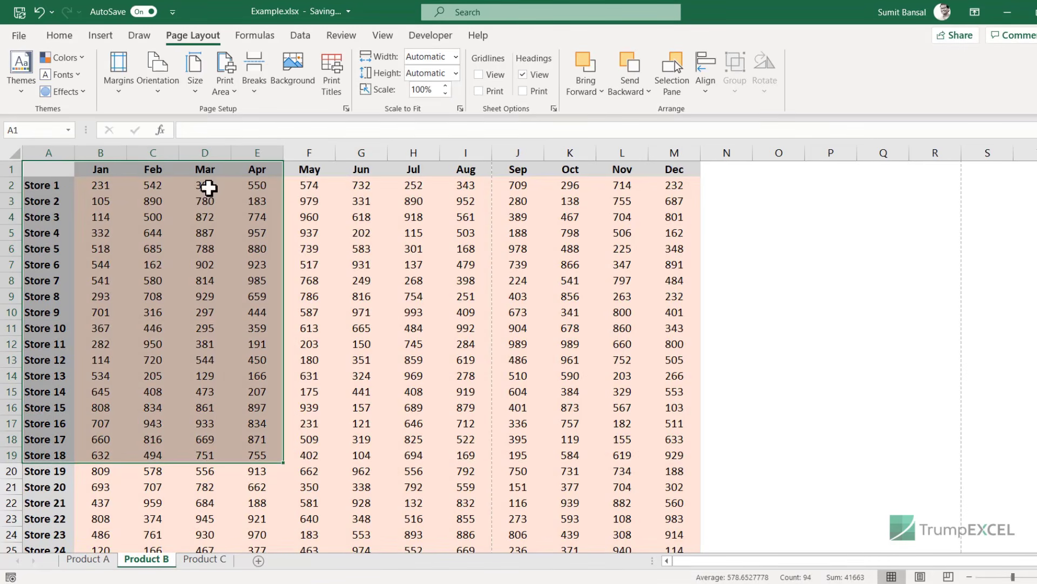
click(224, 86)
click(237, 110)
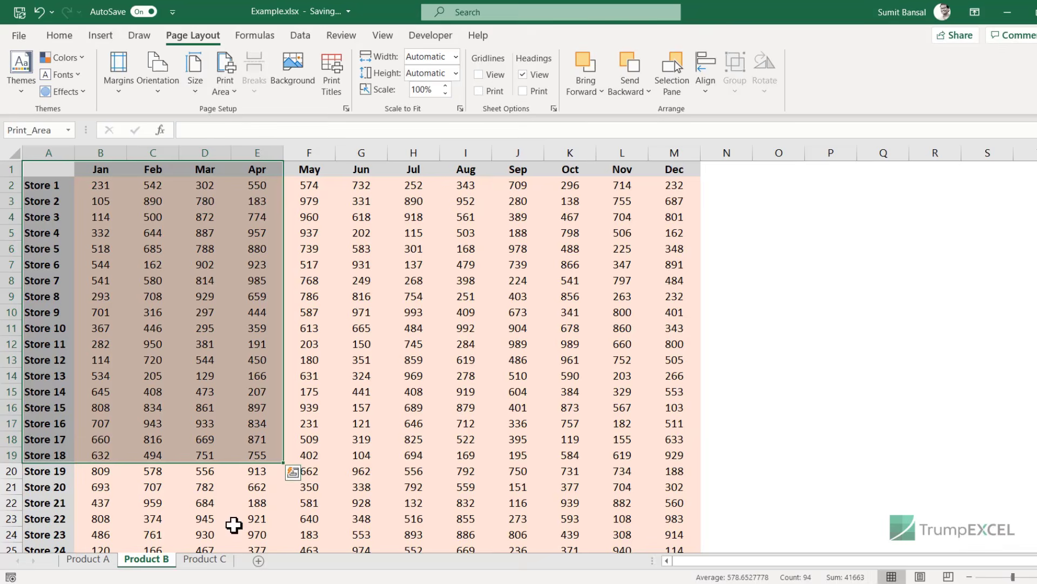
click(204, 559)
click(224, 92)
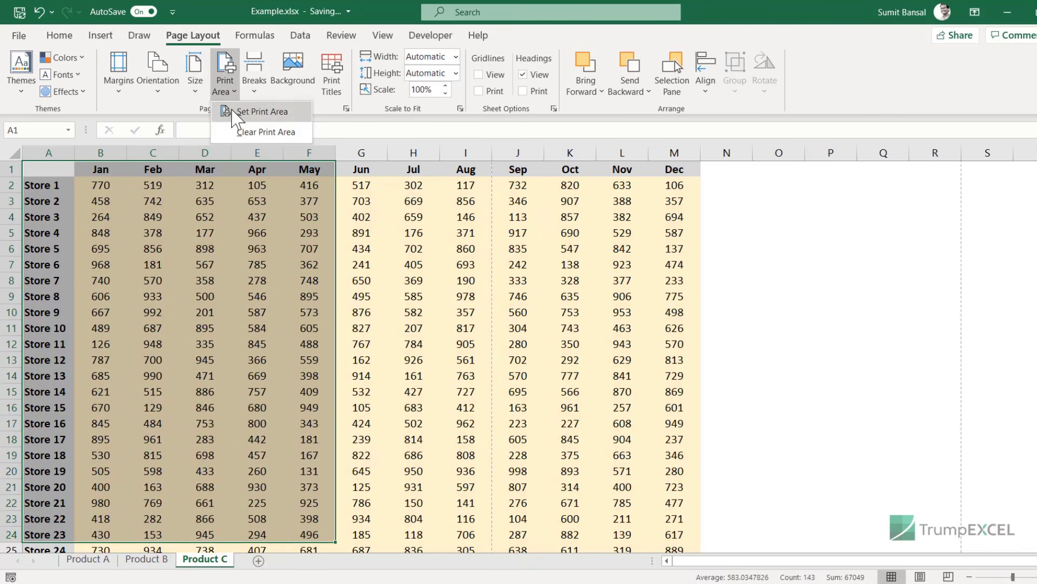
click(233, 110)
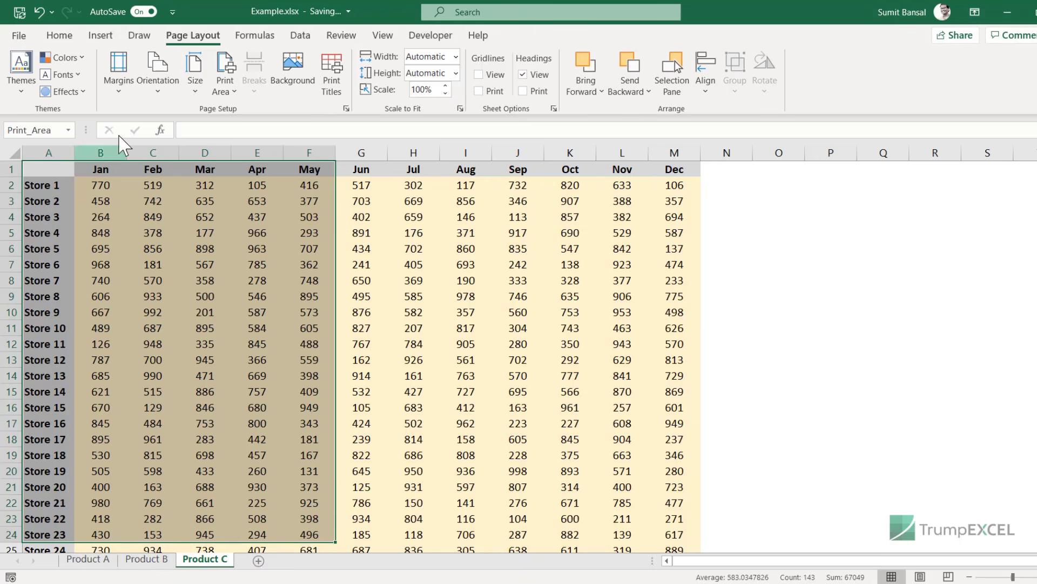
Set the print scope to Print Entire Workbook in the print settings.
click(20, 36)
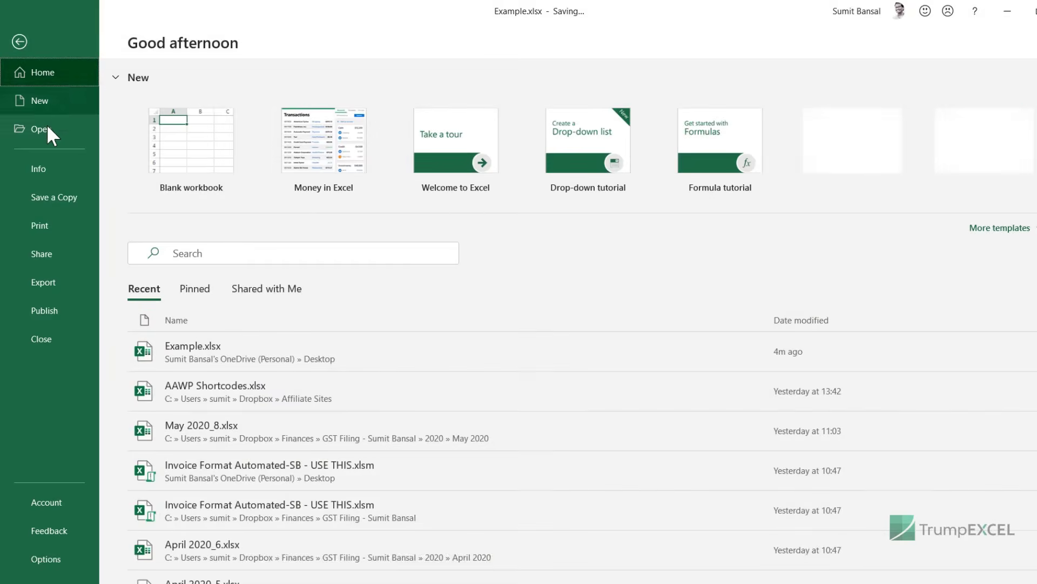
click(54, 225)
click(225, 266)
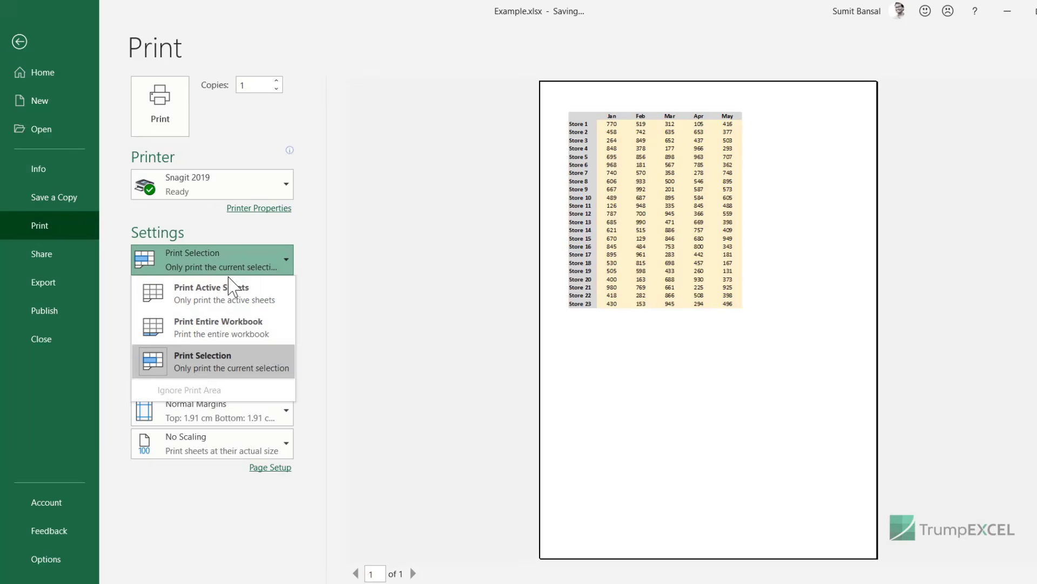
click(247, 335)
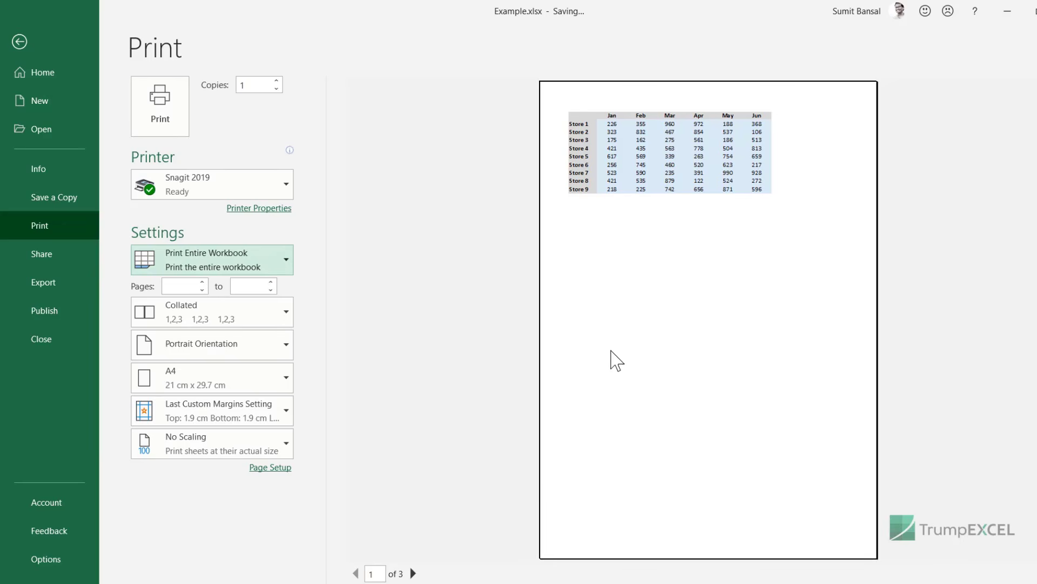
Page through the print preview of the three sheets' print areas and return to the worksheet.
click(414, 573)
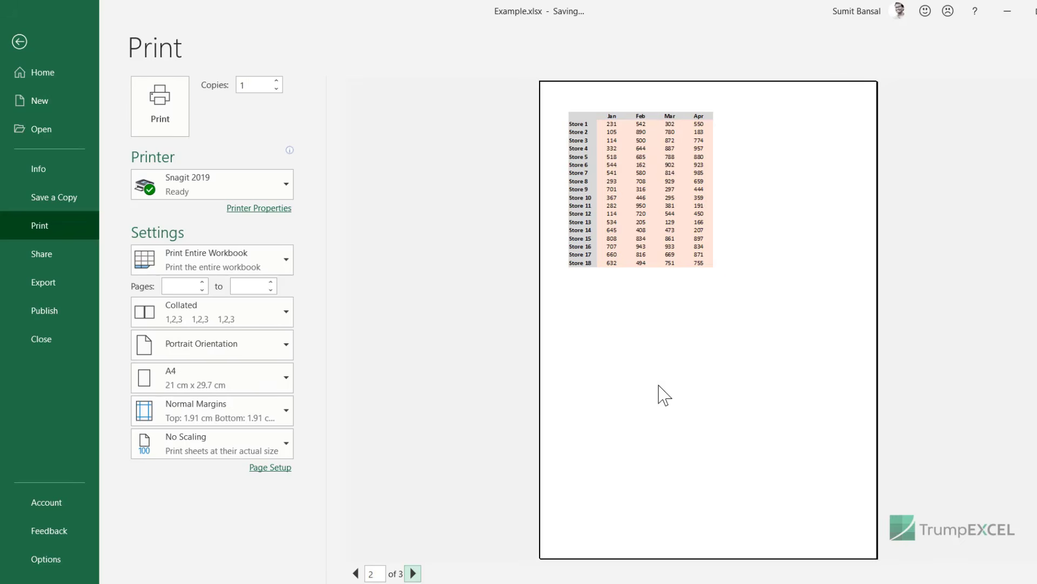
click(414, 573)
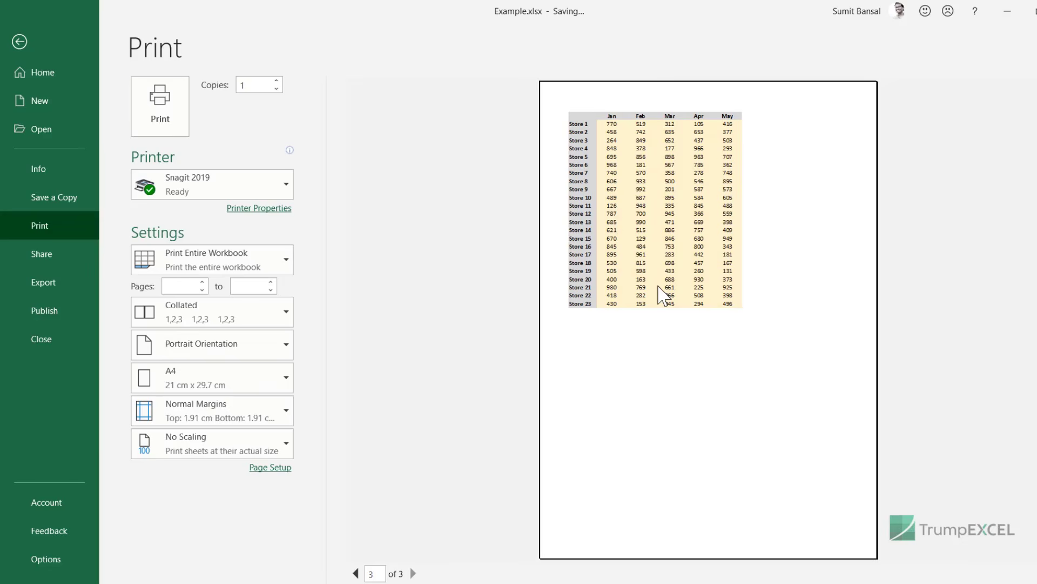
key(Escape)
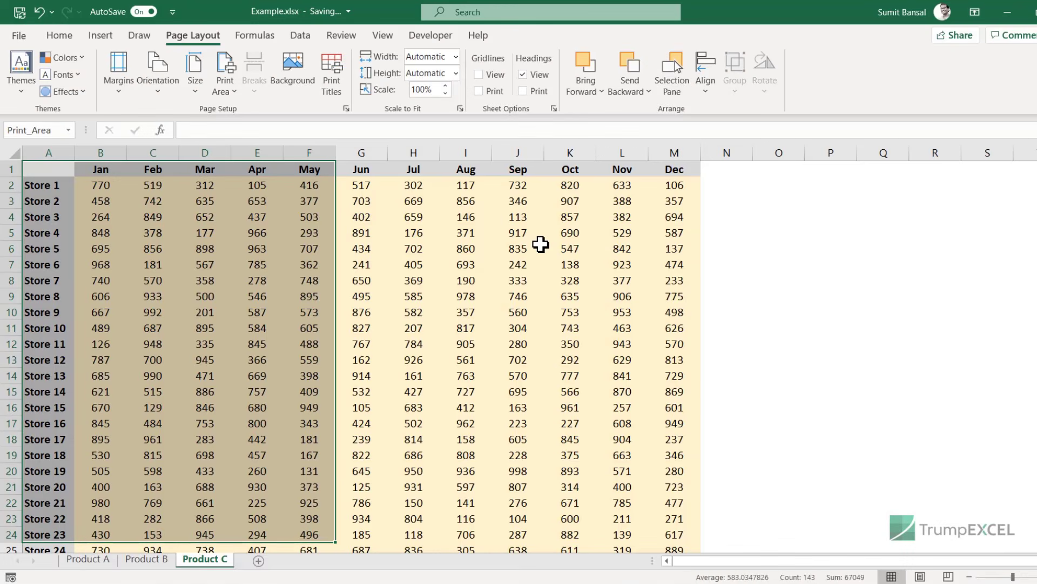